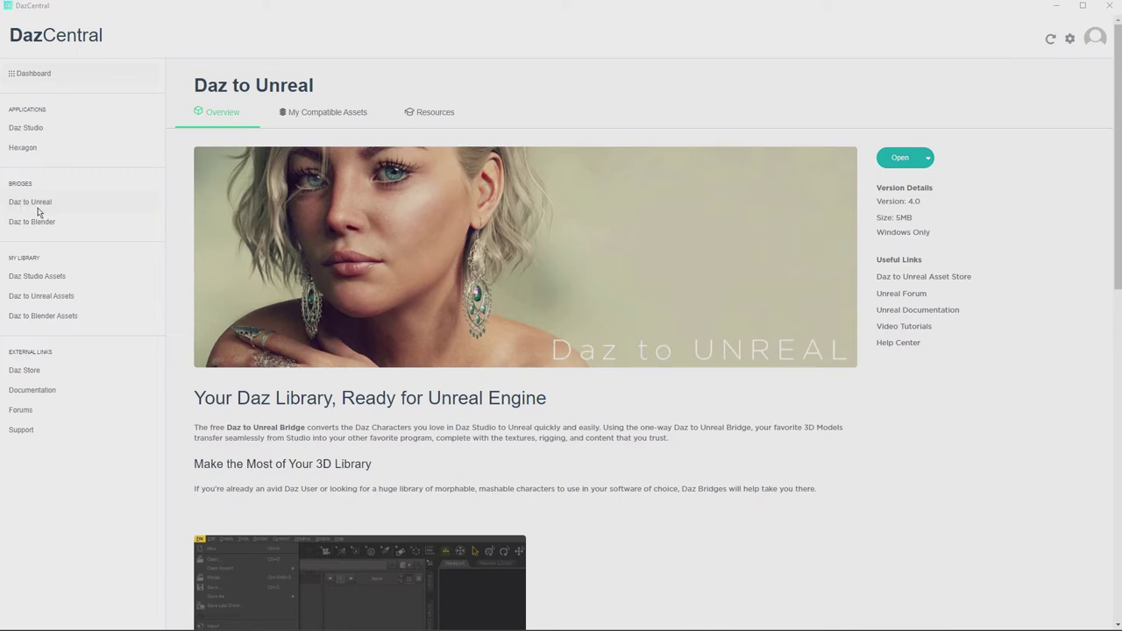
Review the Daz to Unreal bridge overview page in DazCentral.
left_click(37, 208)
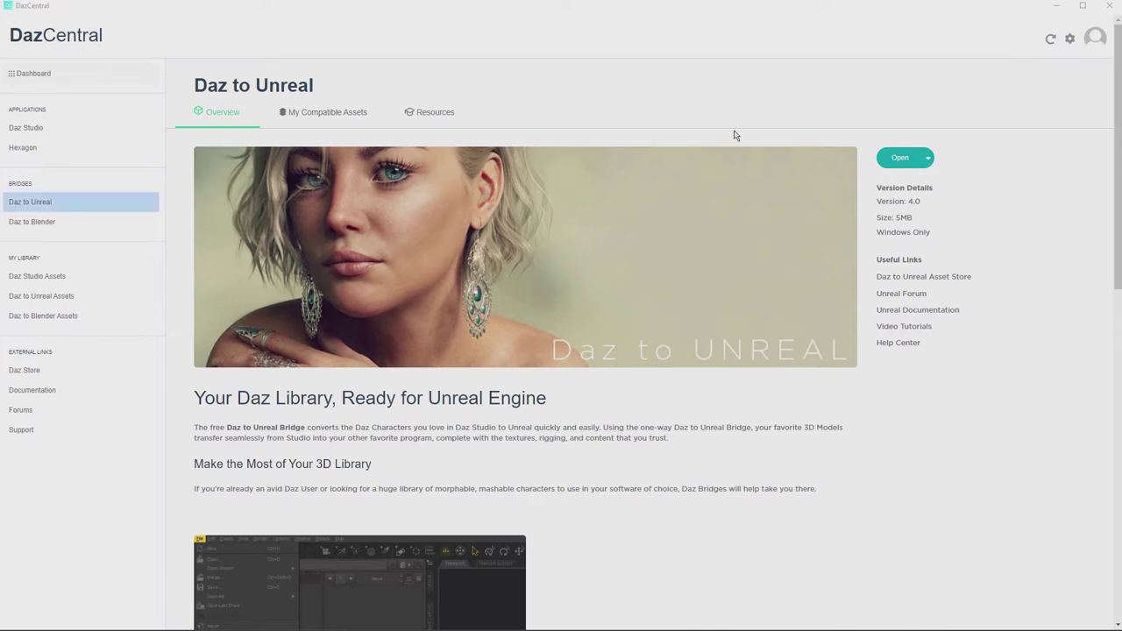
scroll(706, 406, "down", 4)
scroll(707, 407, "up", 1)
scroll(708, 408, "up", 2)
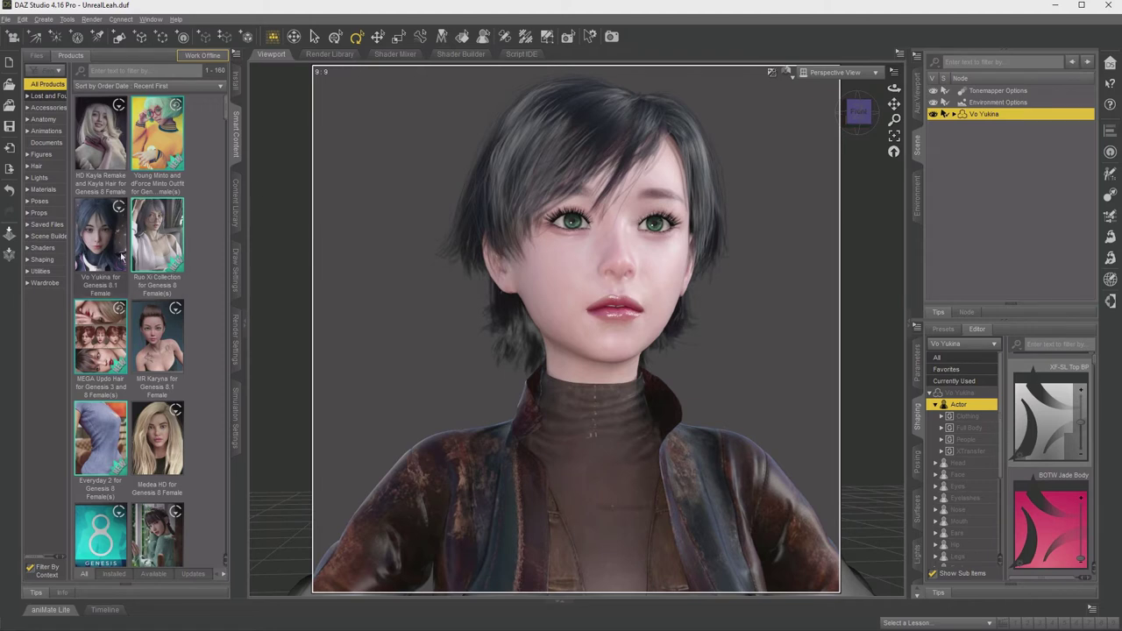
In DAZ Studio, look over the character products and browse the Hair category of the content library.
mouse_move(94, 240)
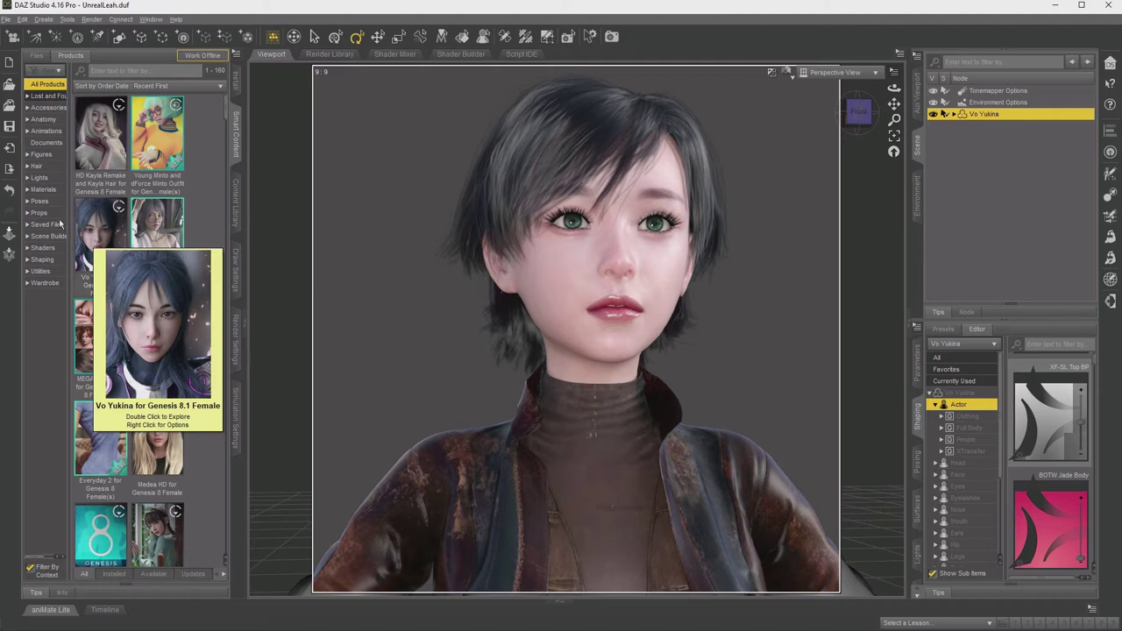
left_click(36, 166)
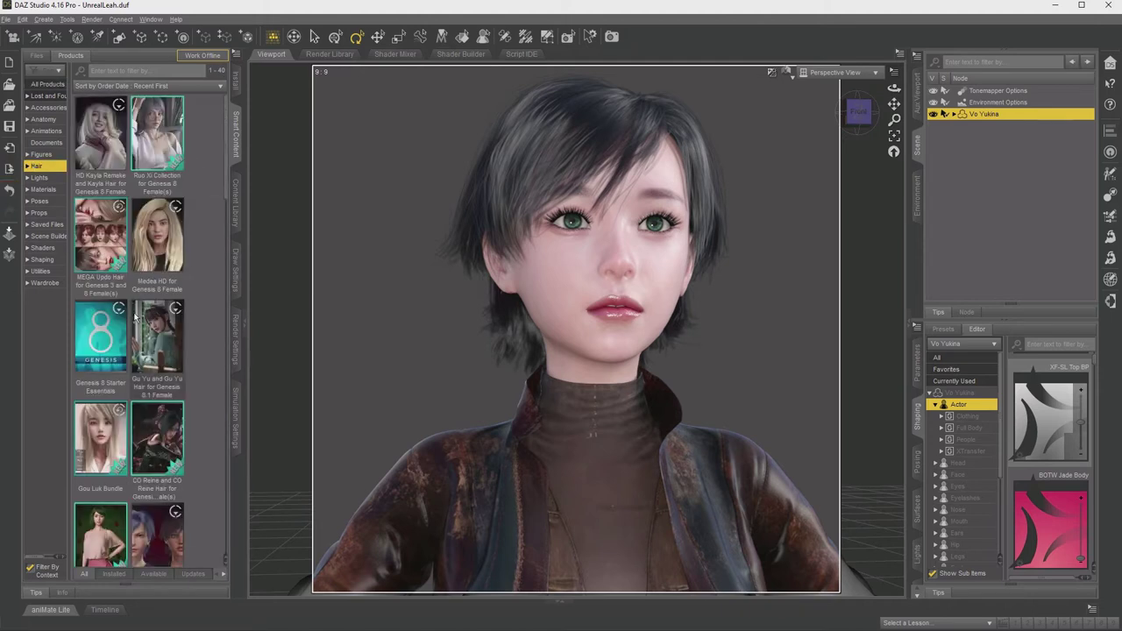
scroll(139, 298, "down", 3)
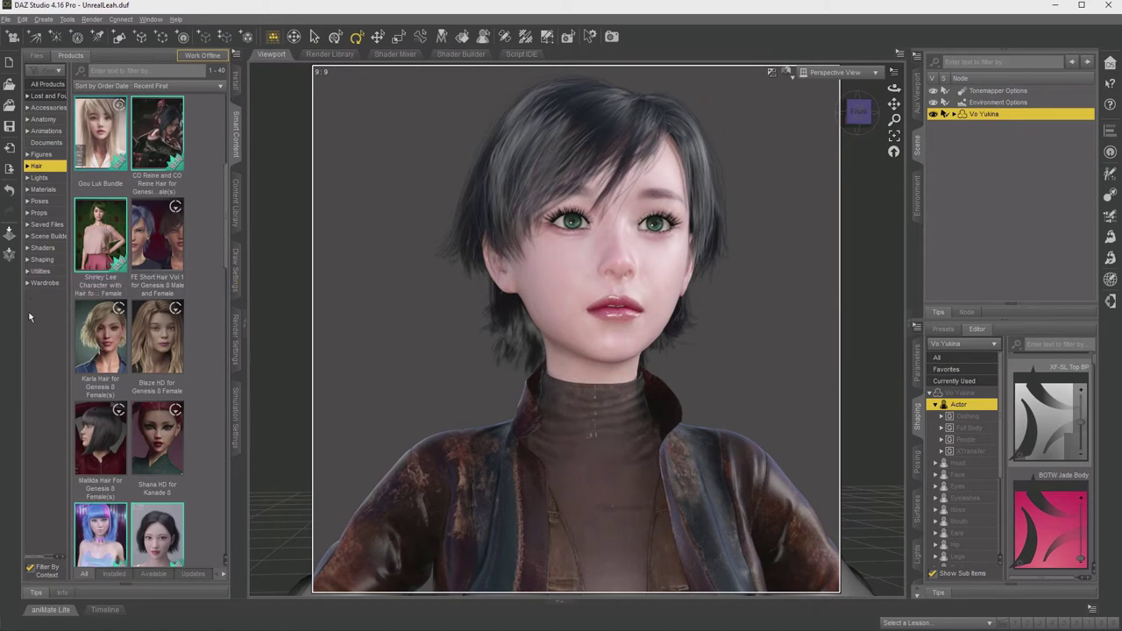
Browse the Wardrobe category of the content library for Genesis 8 outfits.
left_click(39, 284)
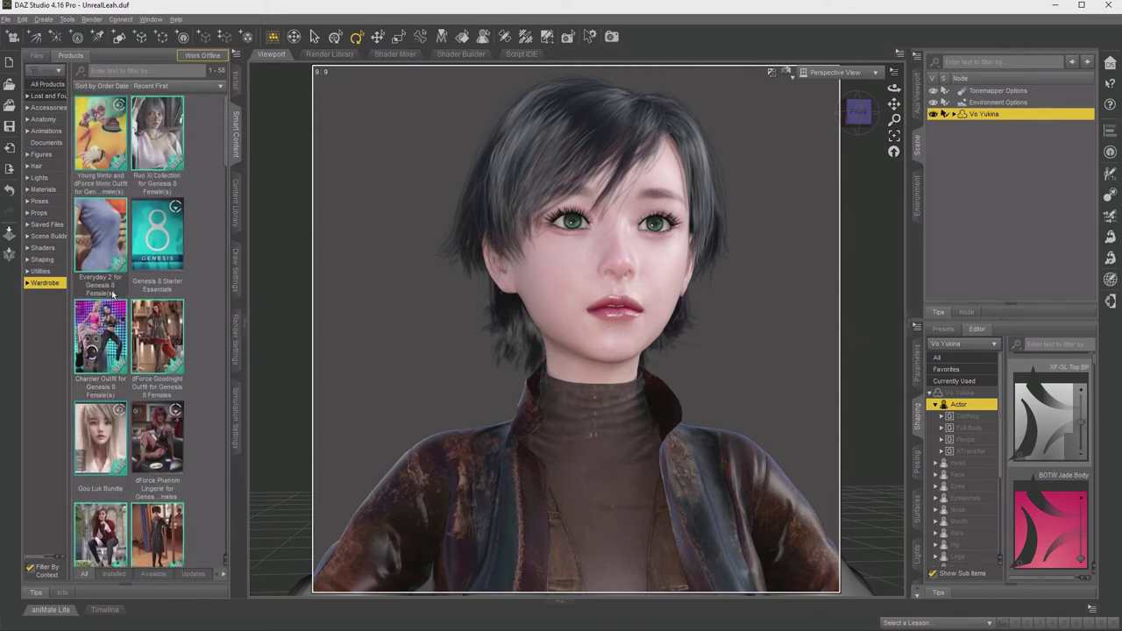
scroll(112, 296, "down", 10)
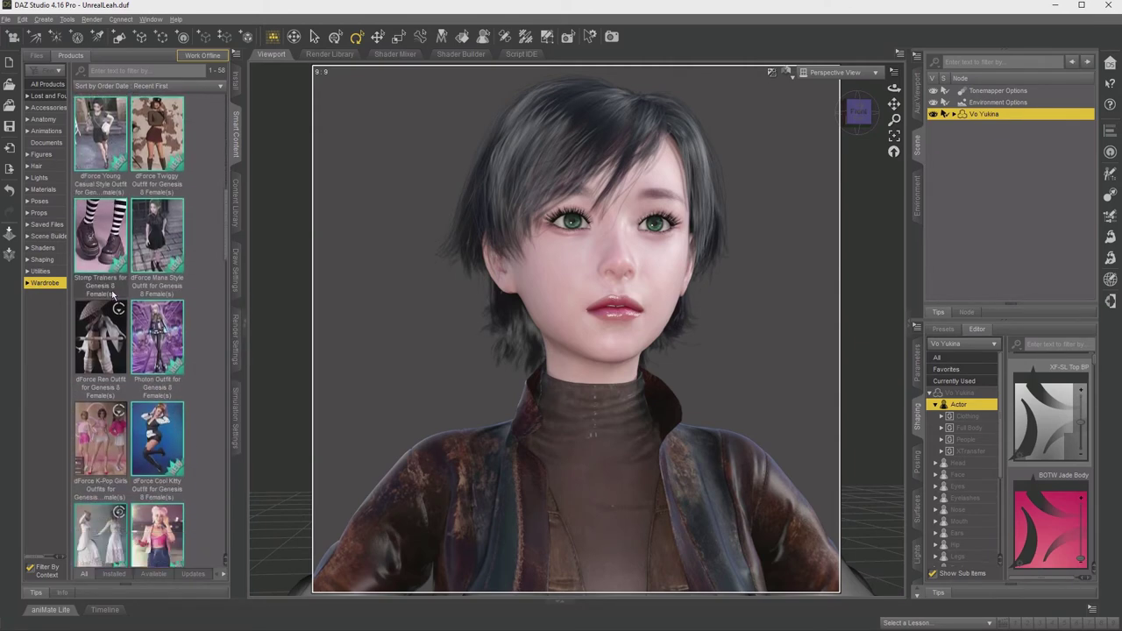
scroll(112, 295, "down", 5)
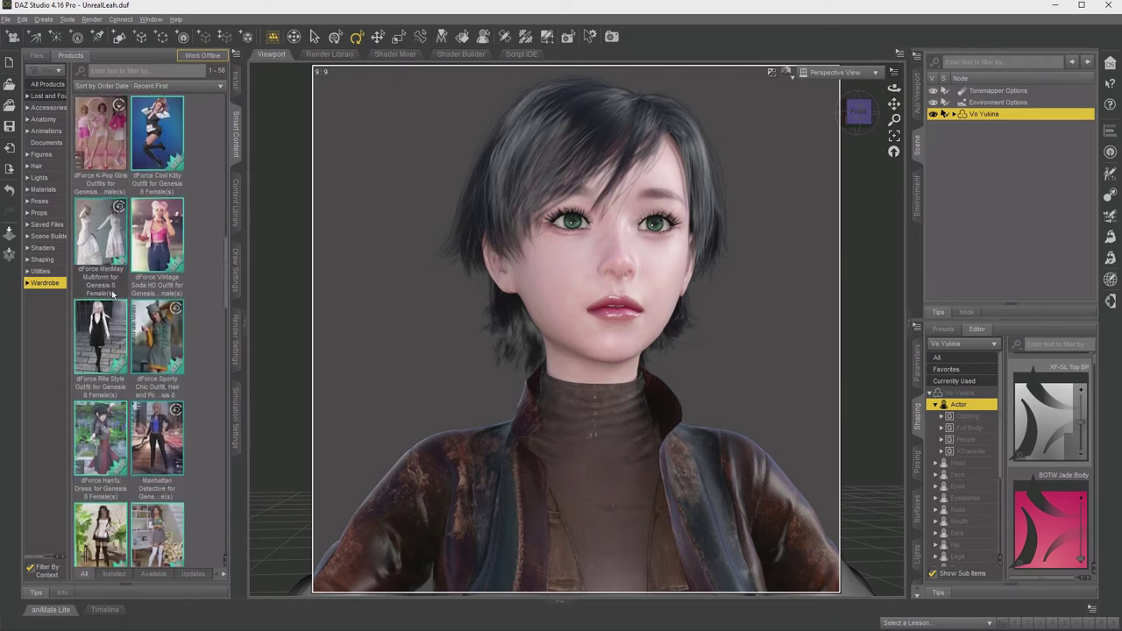
scroll(112, 295, "down", 5)
scroll(113, 295, "down", 10)
scroll(112, 296, "up", 1)
scroll(112, 295, "up", 5)
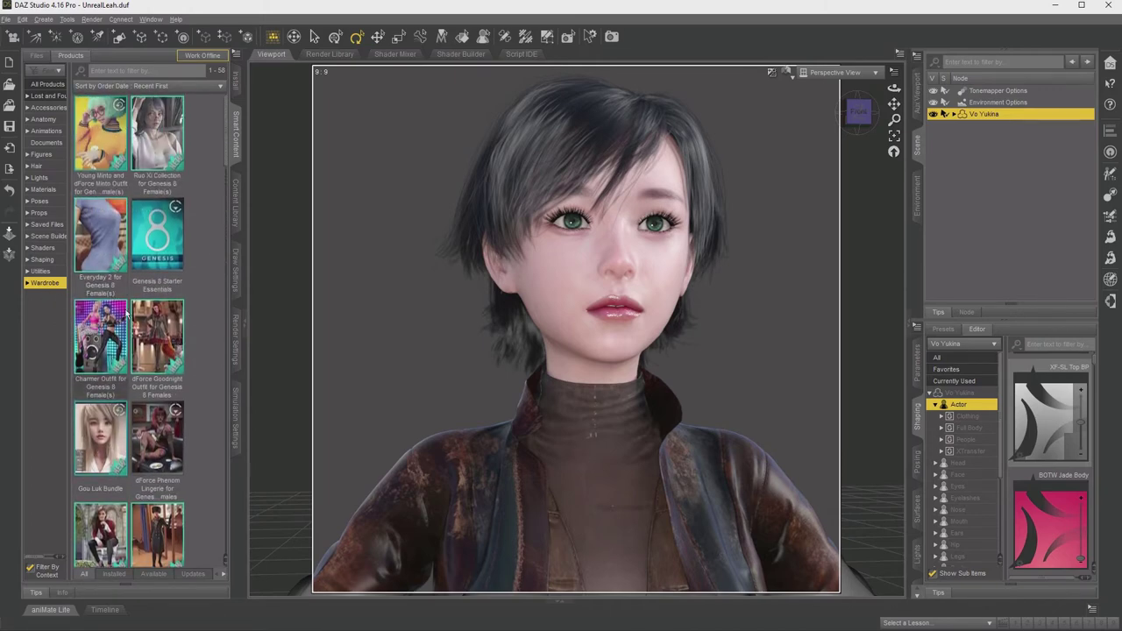
scroll(125, 314, "down", 5)
scroll(125, 313, "down", 10)
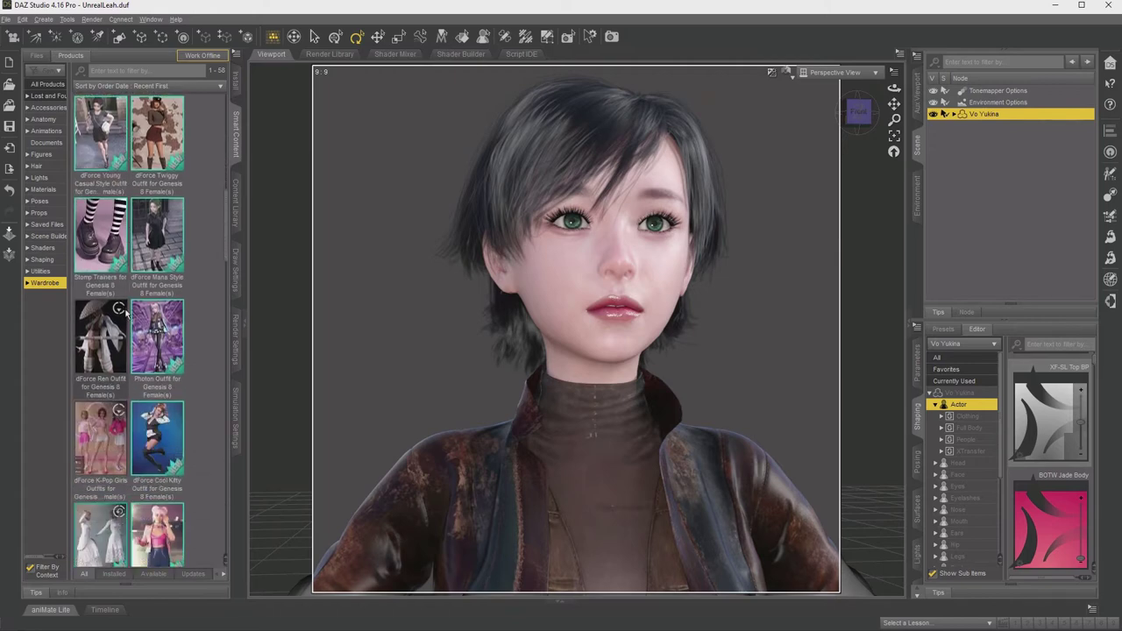
scroll(126, 314, "down", 5)
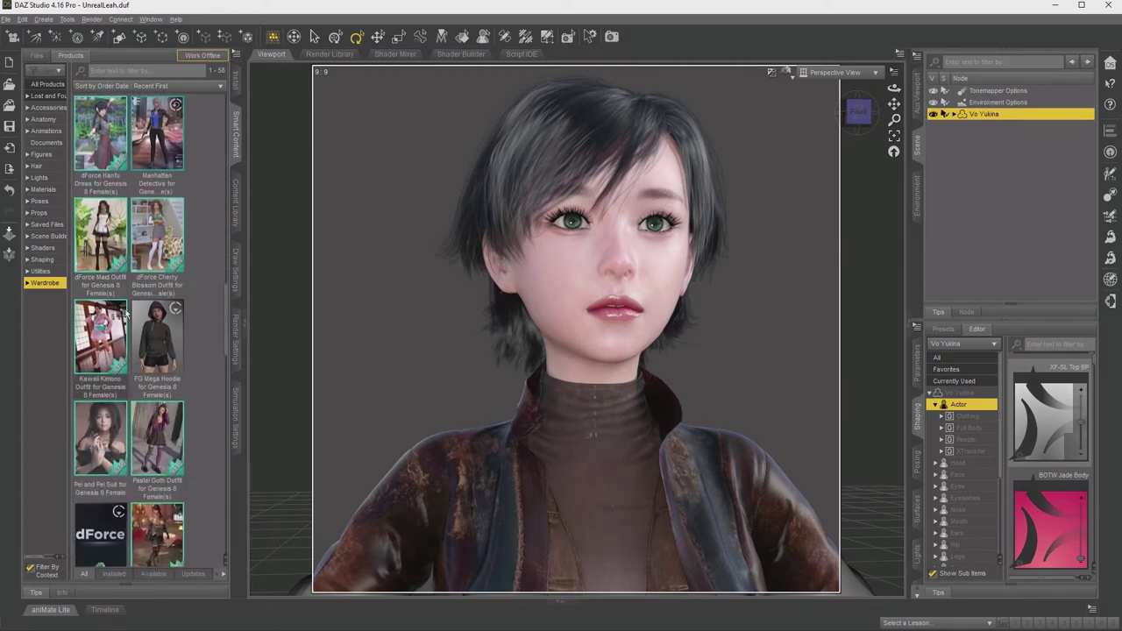
scroll(126, 307, "down", 5)
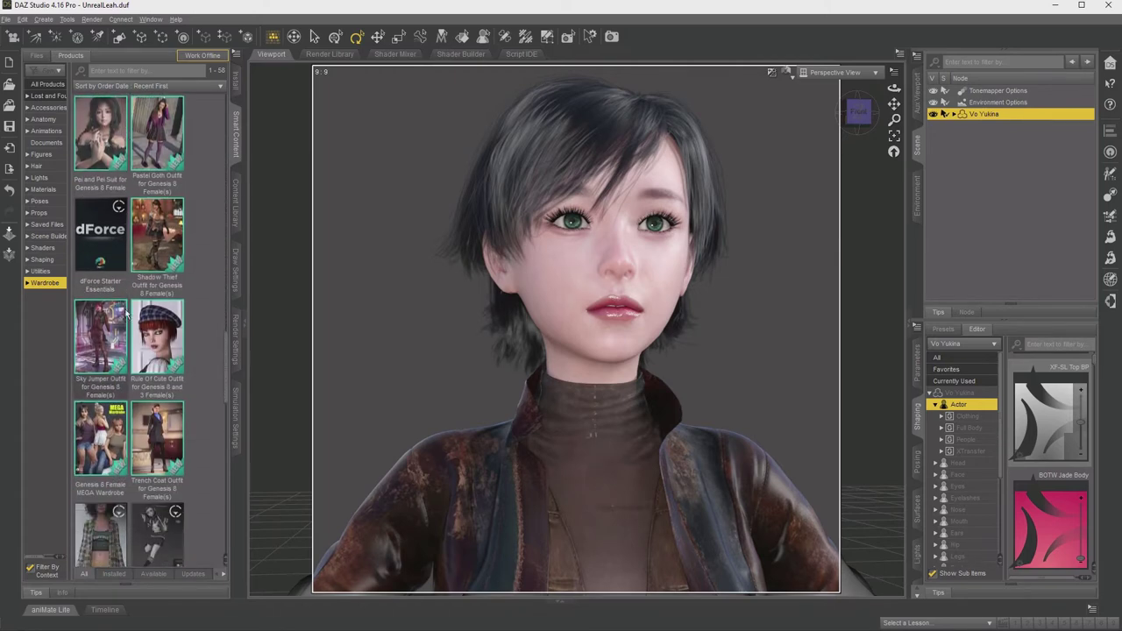
mouse_move(101, 341)
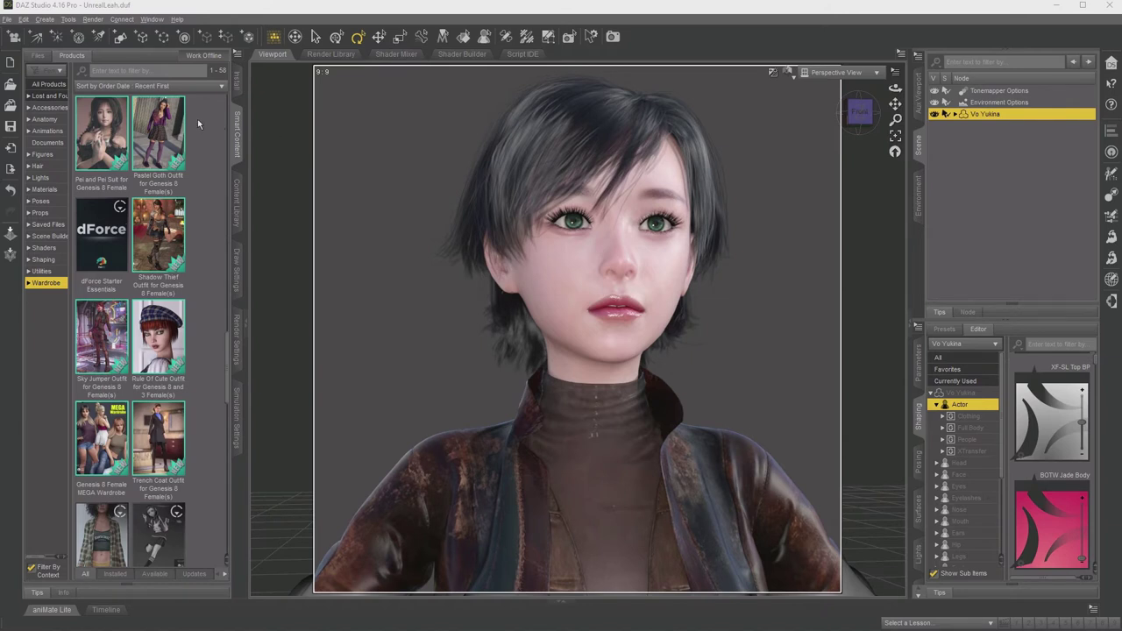
Send the character through the Daz to Unreal bridge as a Skeletal Mesh asset named UnrealLeah2.
left_click(7, 19)
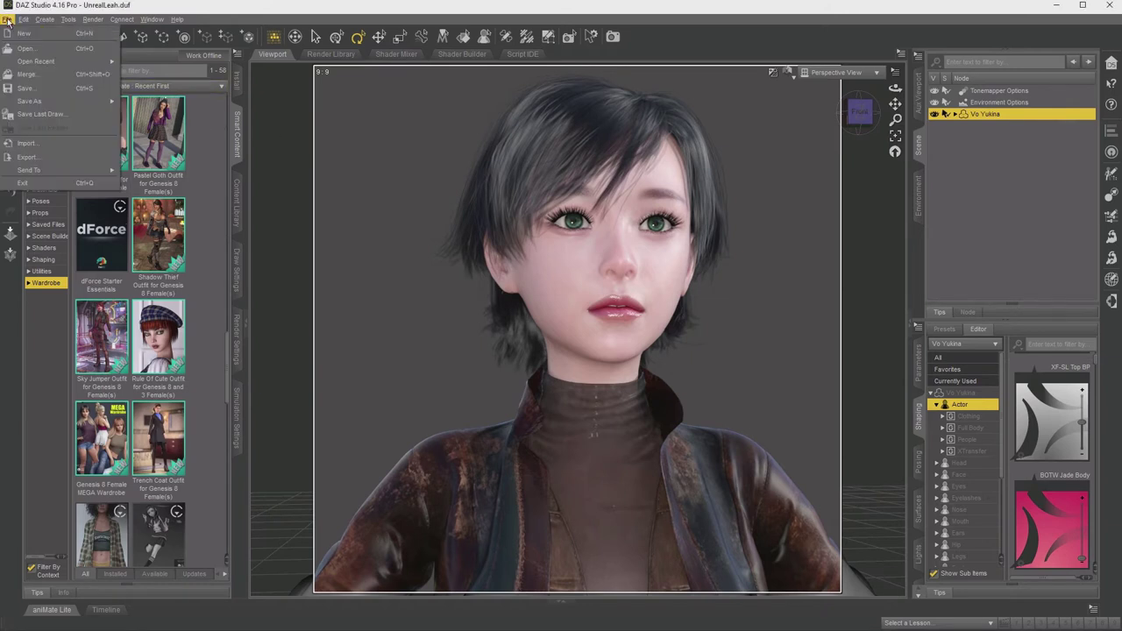
mouse_move(79, 170)
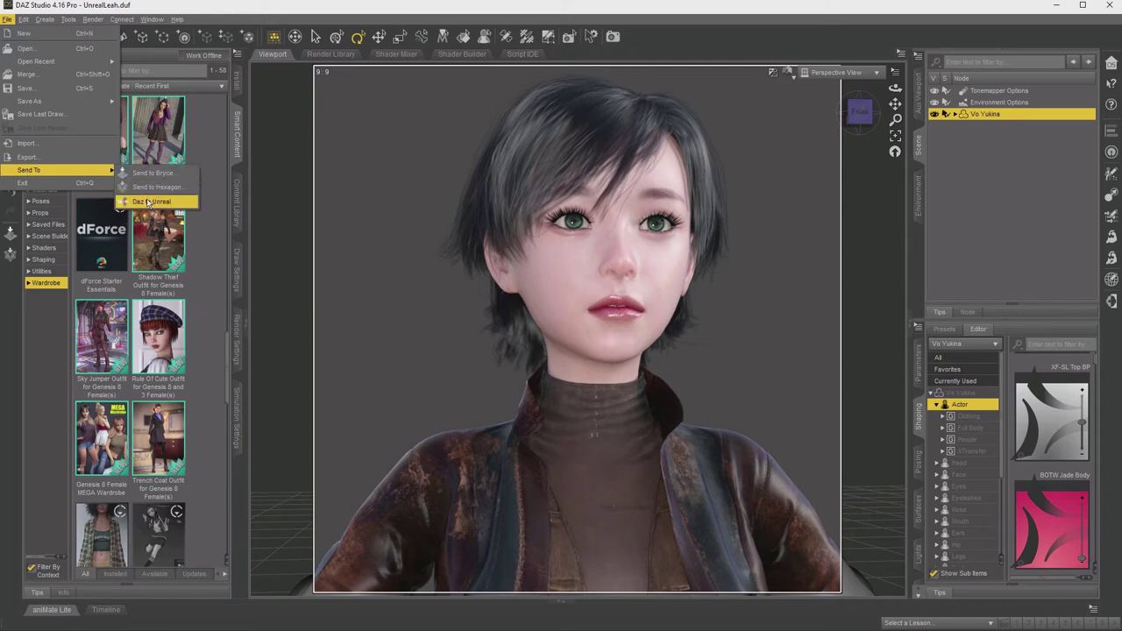
left_click(150, 201)
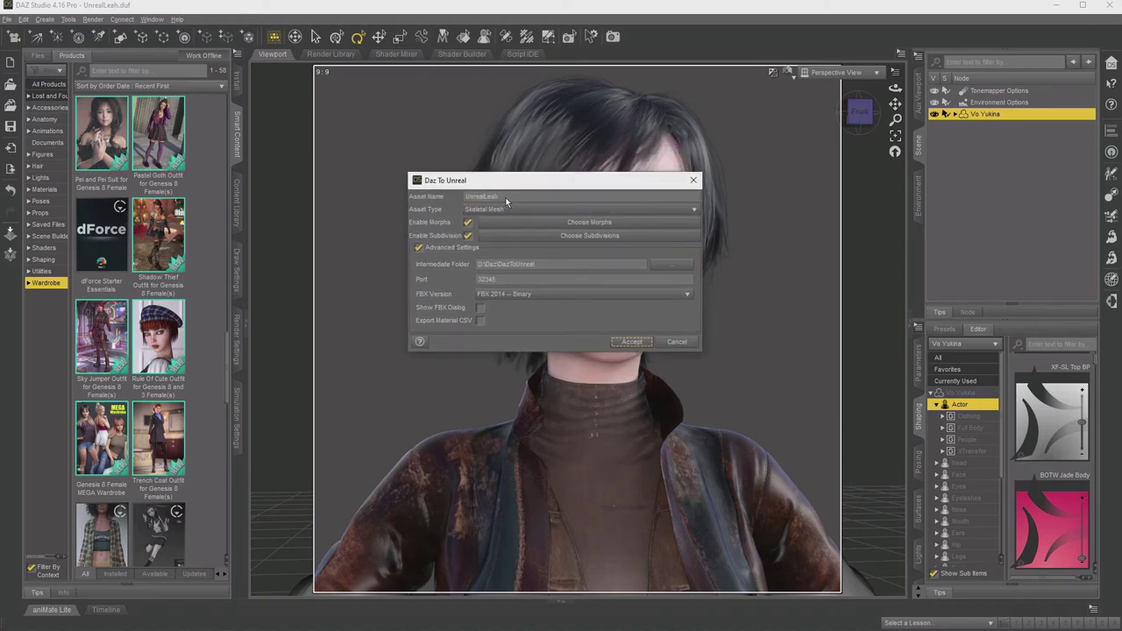
left_click(506, 198)
left_click(632, 343)
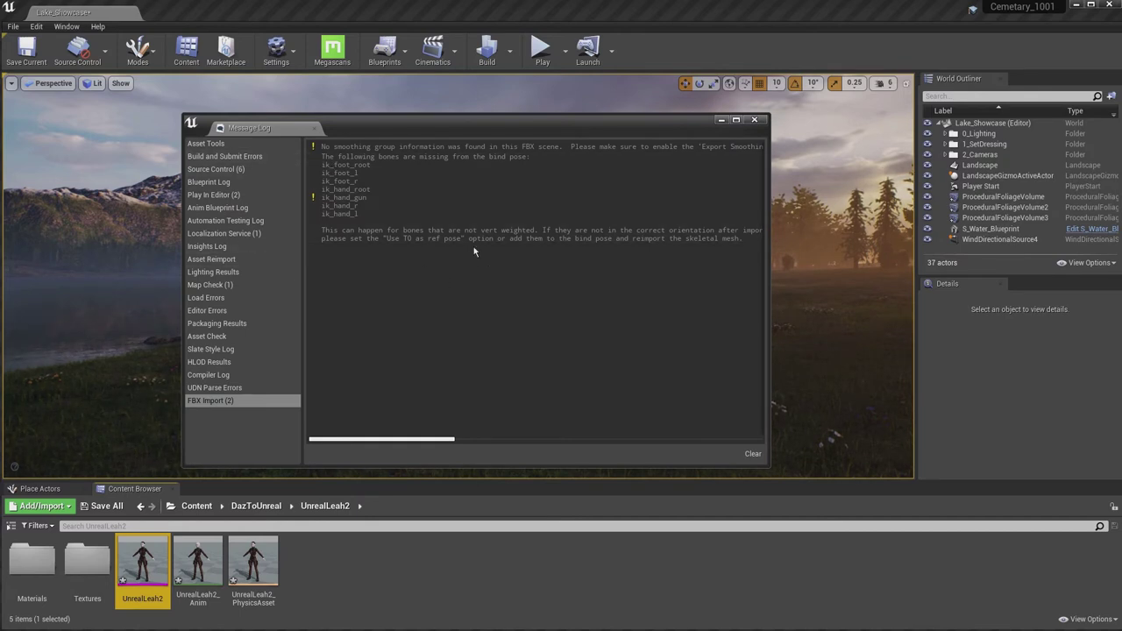
In Unreal Editor, dismiss the FBX import log and open the UnrealLeah2 skeletal mesh from the DazToUnreal/UnrealLeah2 folder.
left_click(753, 120)
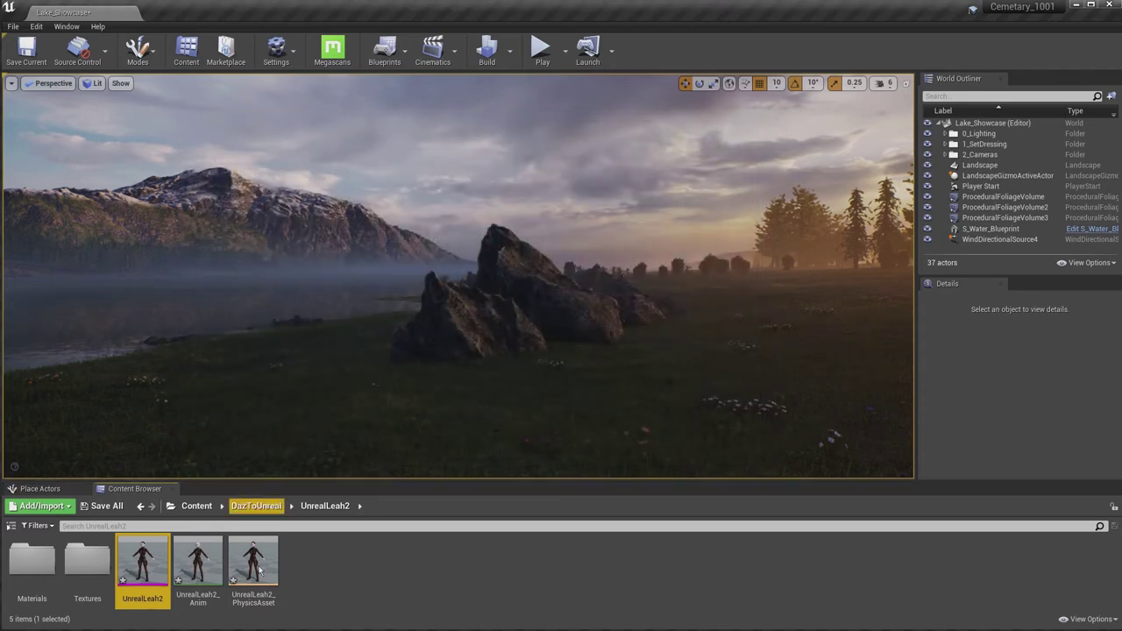
left_click(263, 508)
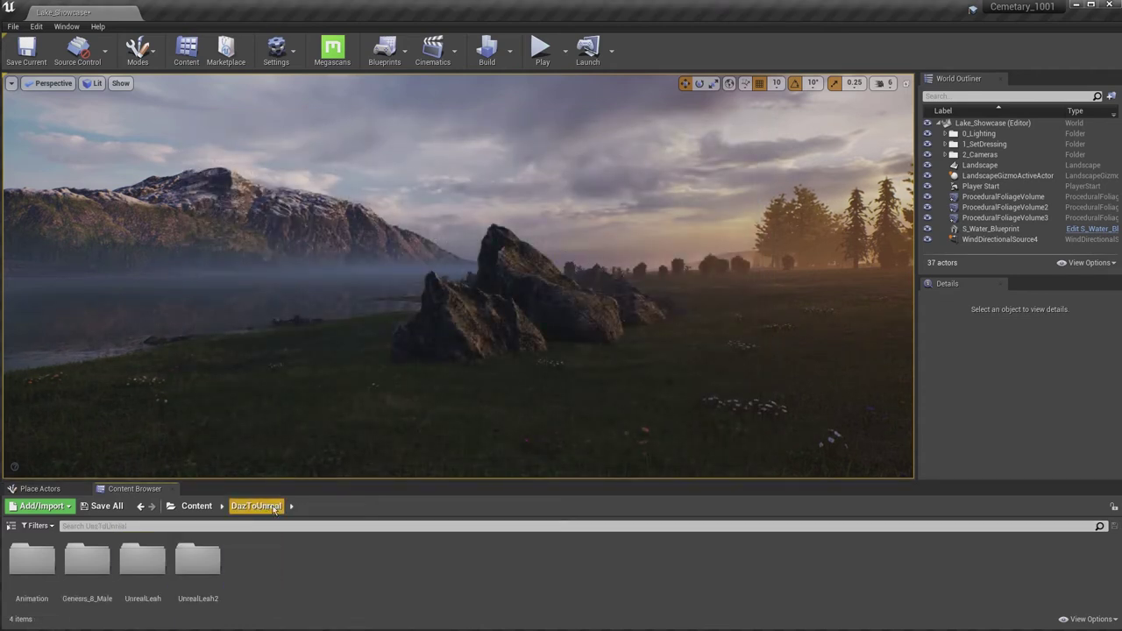
left_click(200, 570)
double_click(200, 570)
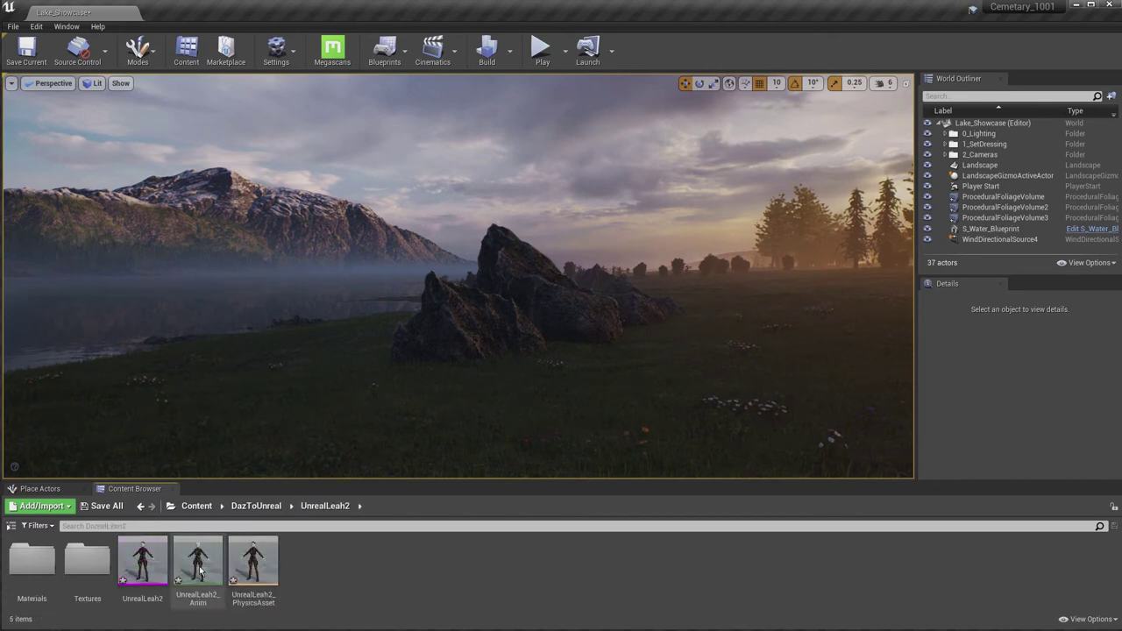
double_click(141, 562)
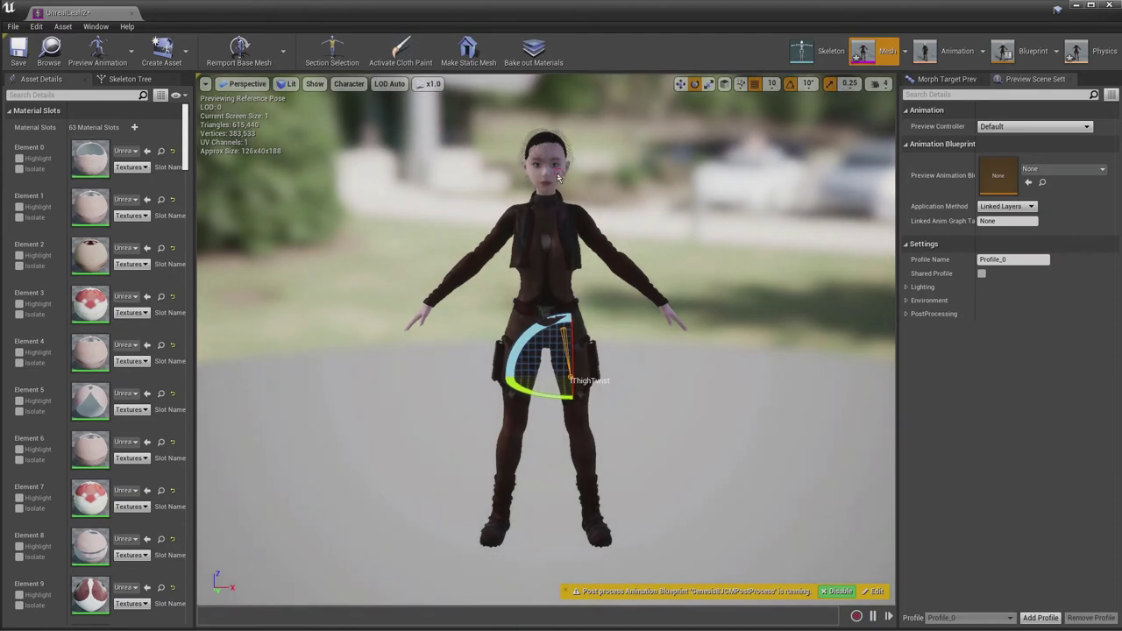
Inspect the character's face and hair up close in the mesh preview, focusing on the head bone.
scroll(556, 172, "up", 10)
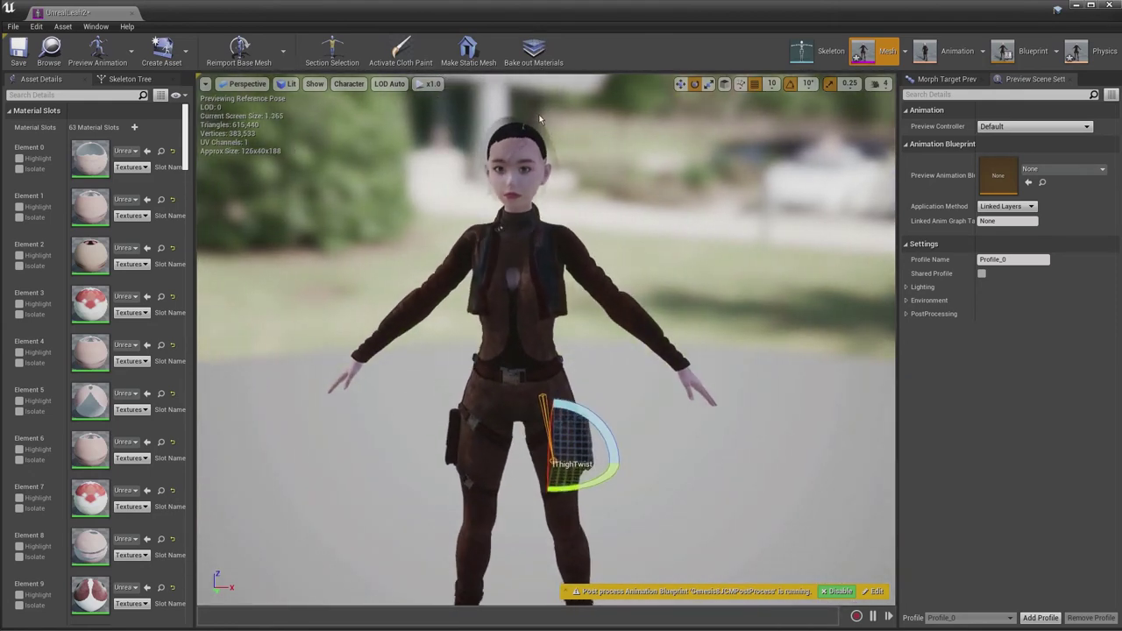
scroll(543, 114, "up", 5)
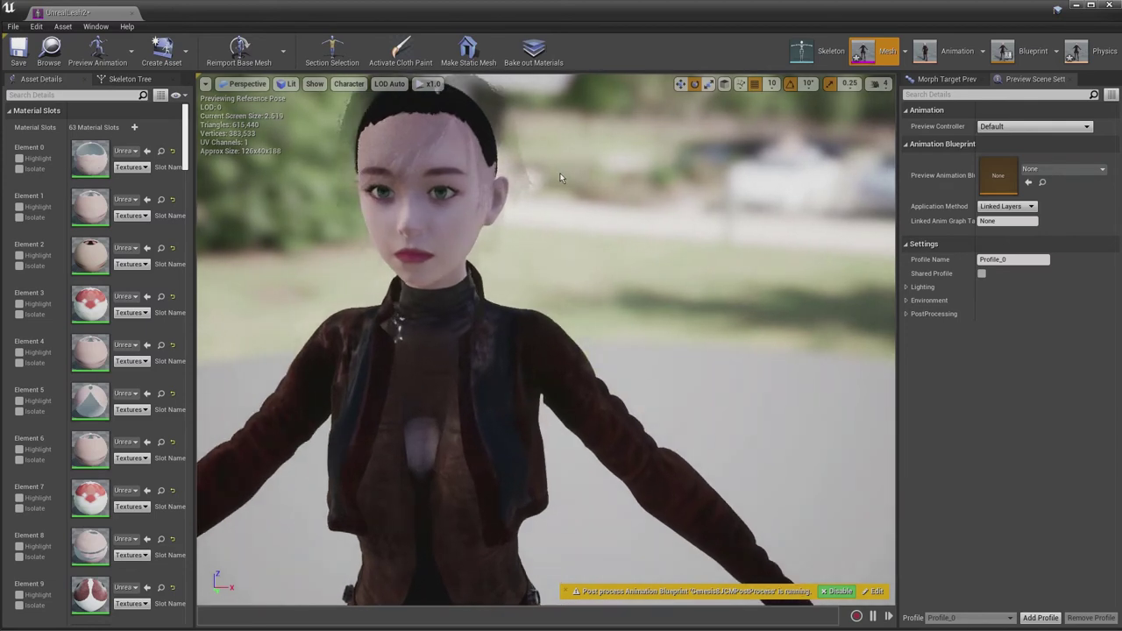
left_click_drag(561, 178, 495, 301)
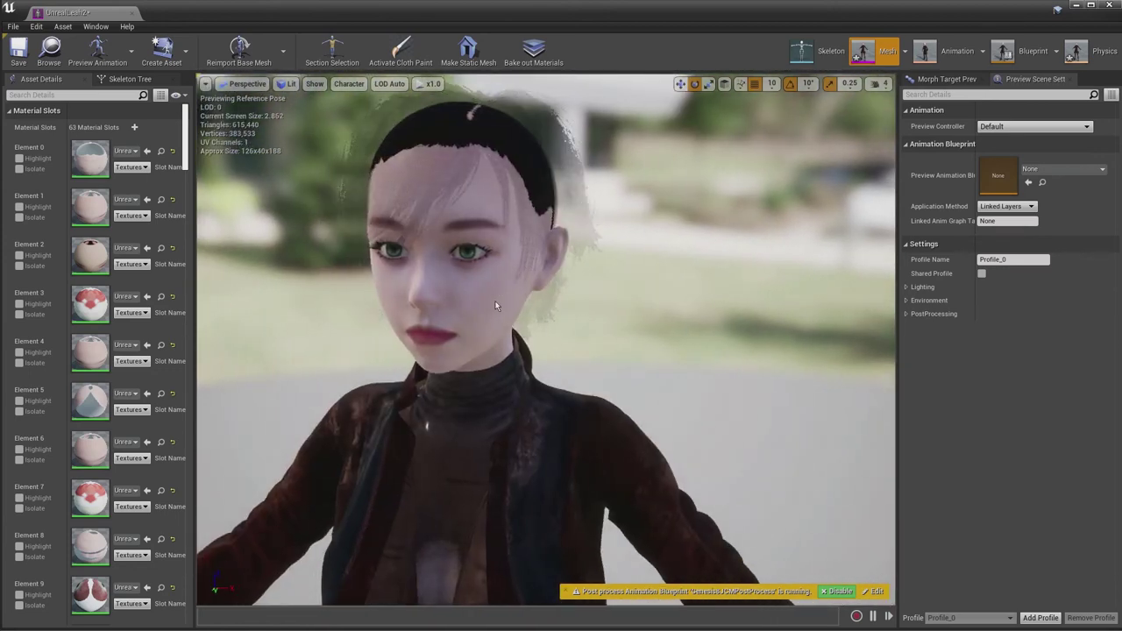
left_click(443, 194)
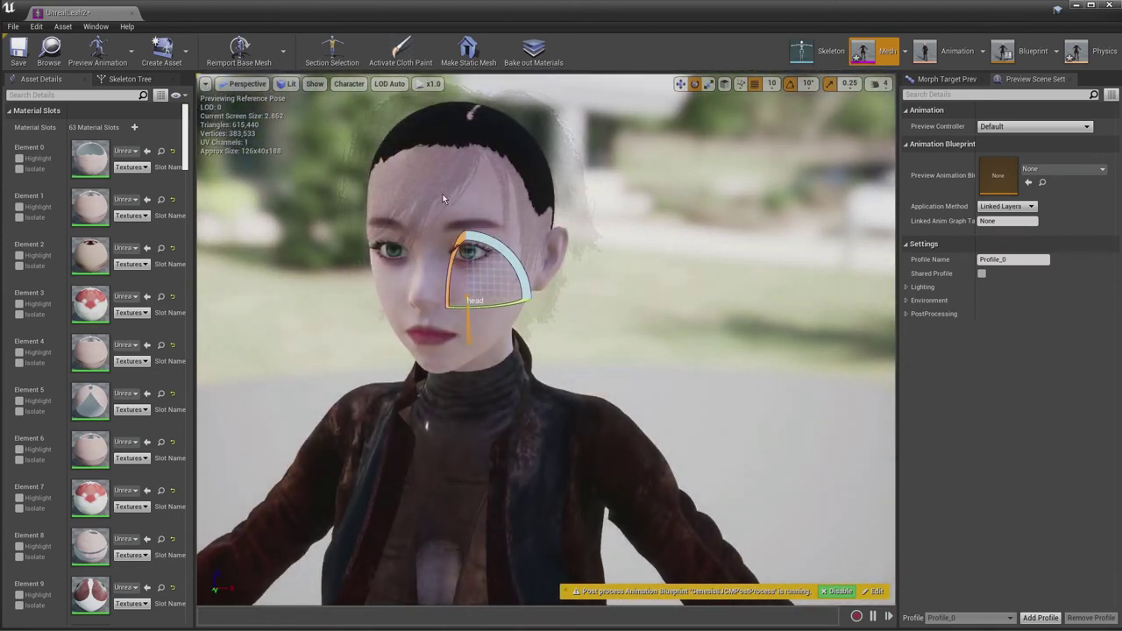
key("f")
left_click_drag(426, 199, 482, 156)
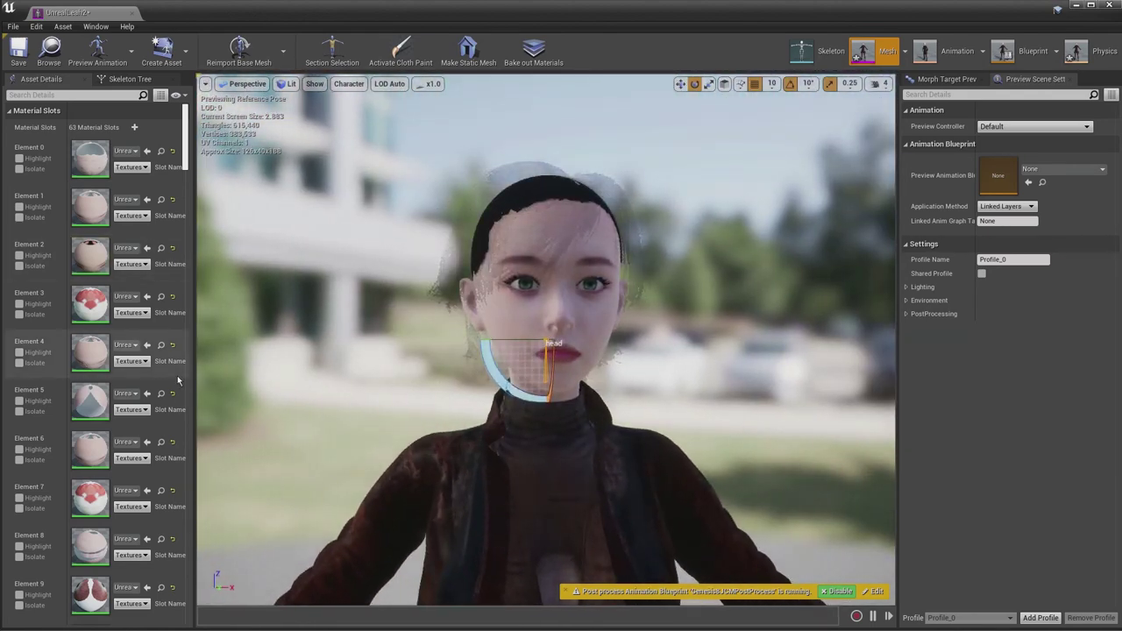